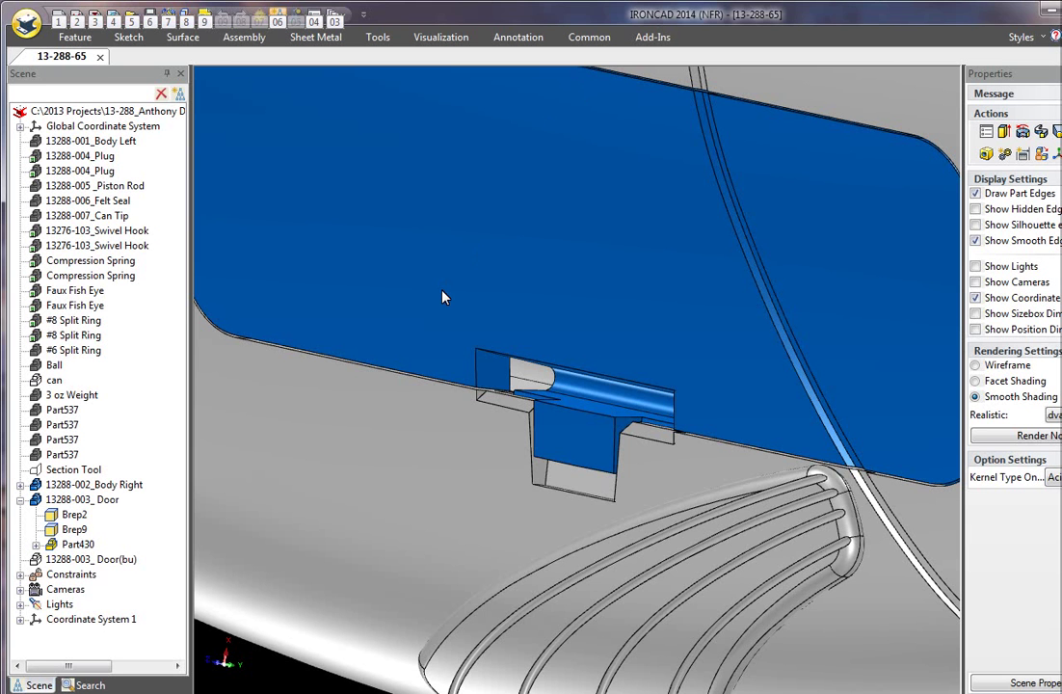
Step: Examine the door's latch tab and the matching pocket in the body along the door's lower edge
scroll(645, 424, up, 2)
scroll(628, 417, up, 2)
middle_drag(628, 417, 585, 363)
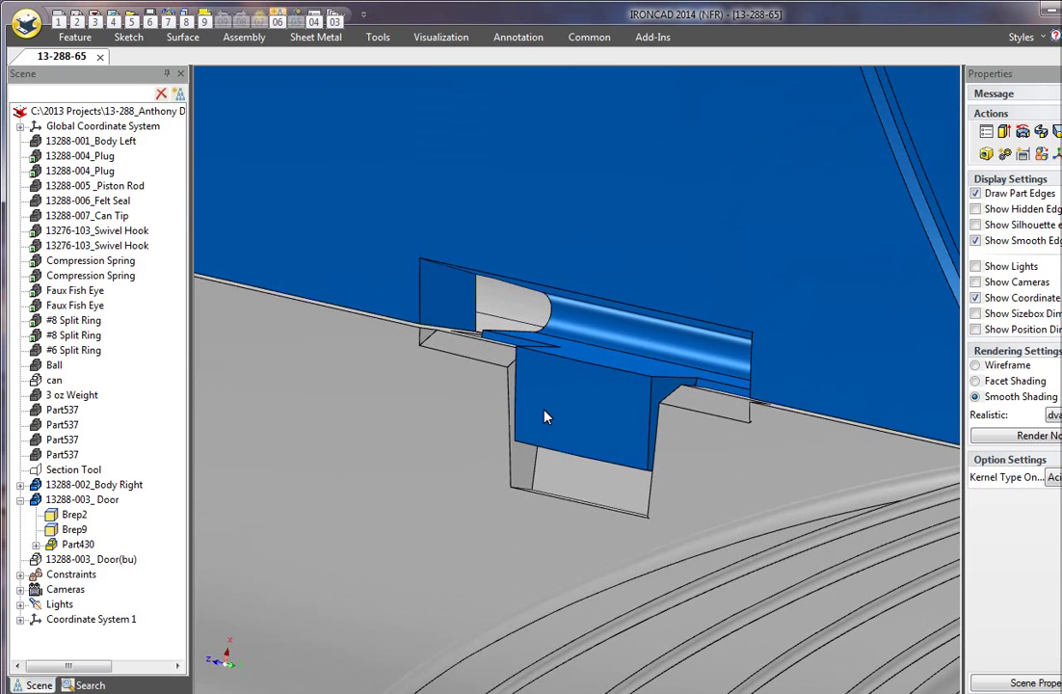
shift+middle_drag(581, 410, 458, 628)
scroll(581, 411, down, 3)
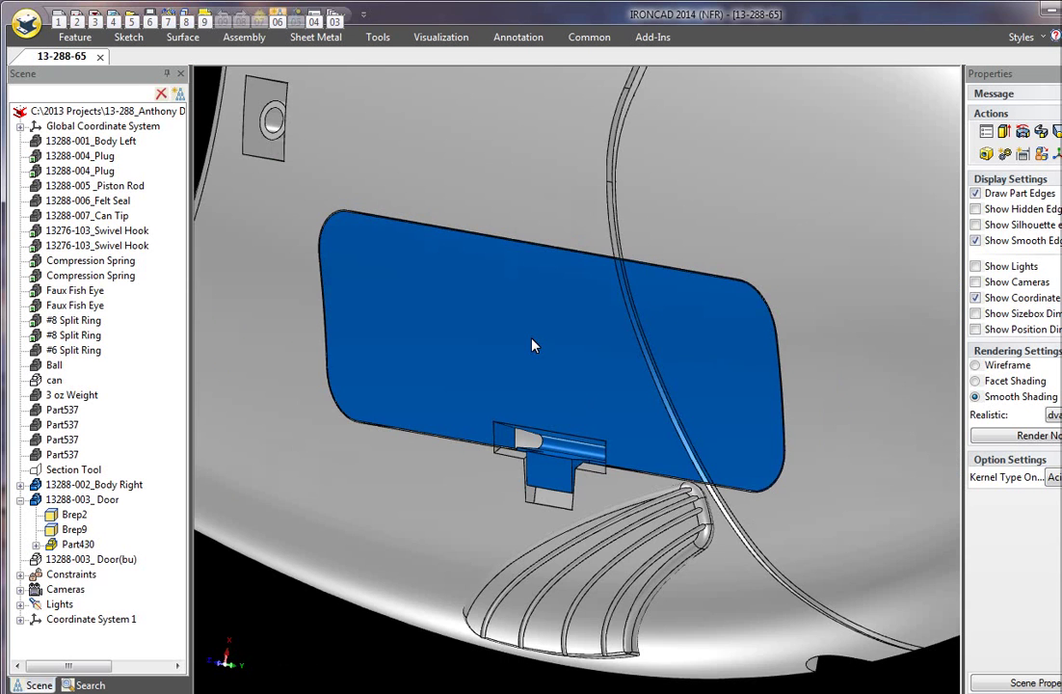
scroll(537, 443, up, 3)
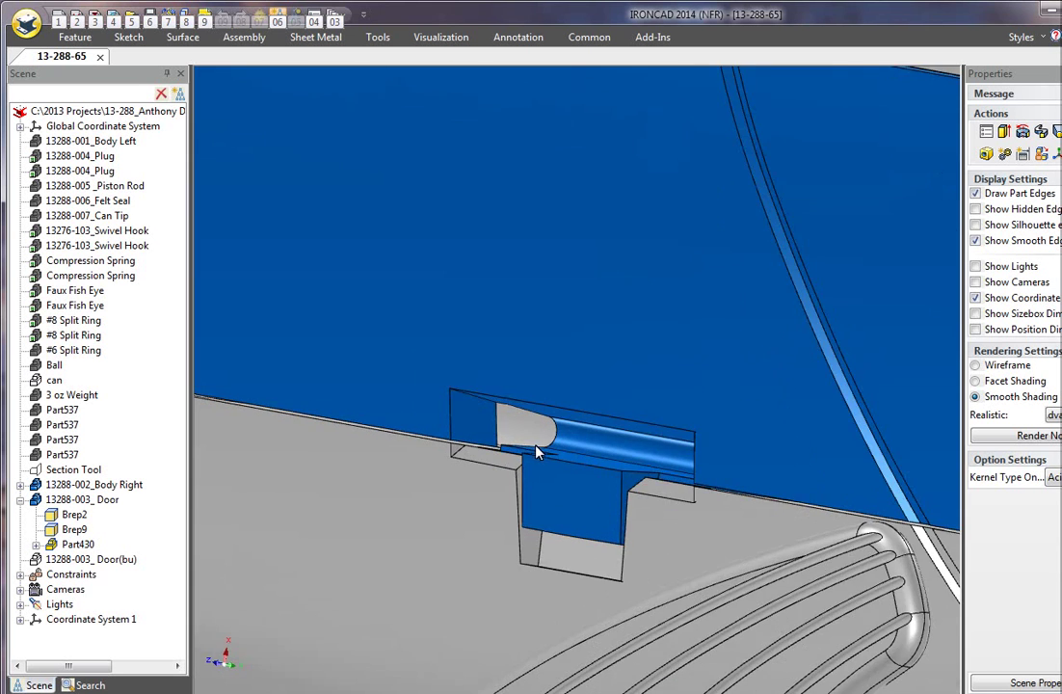
middle_drag(539, 454, 550, 355)
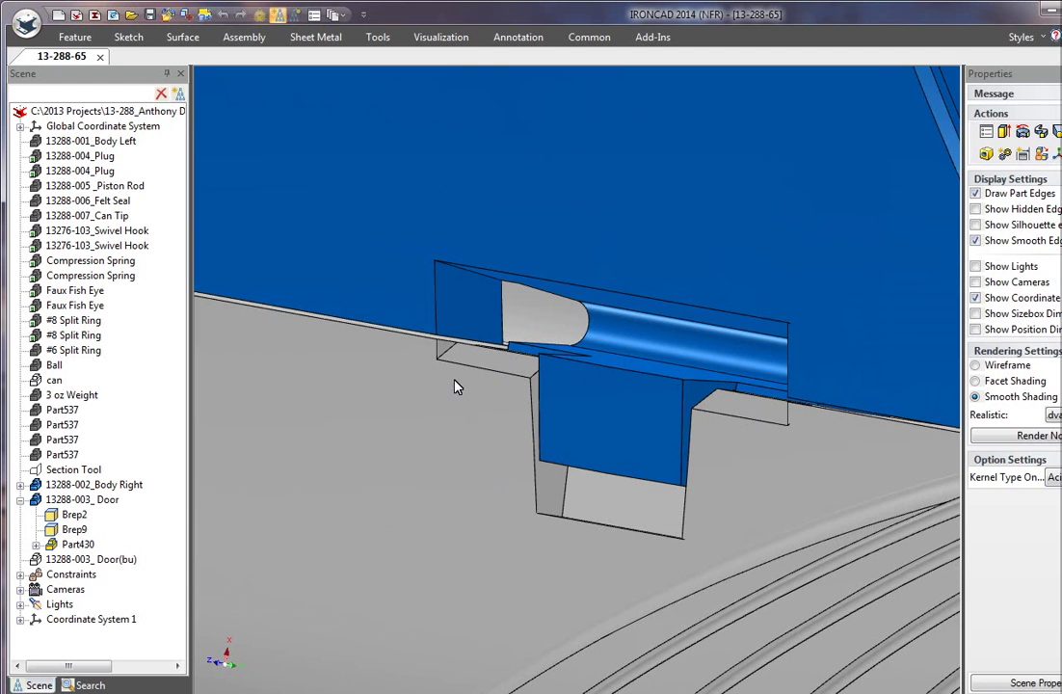
scroll(478, 385, up, 2)
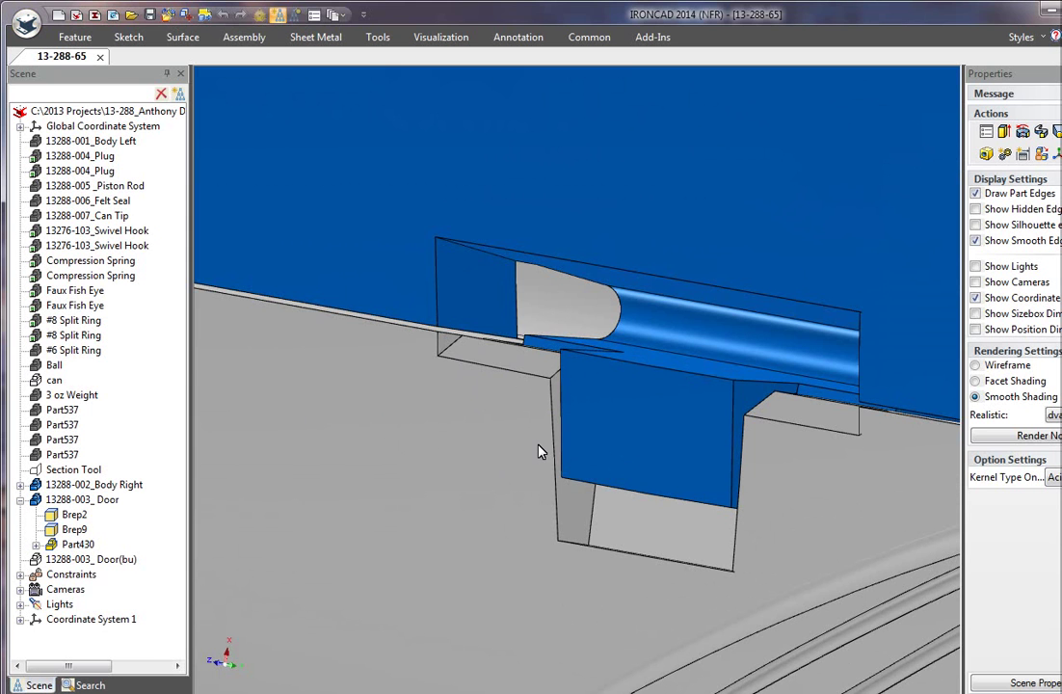
Step: Open the cross-section of the angled cut along the body's latch pocket for editing and select its triangular outline
click(467, 350)
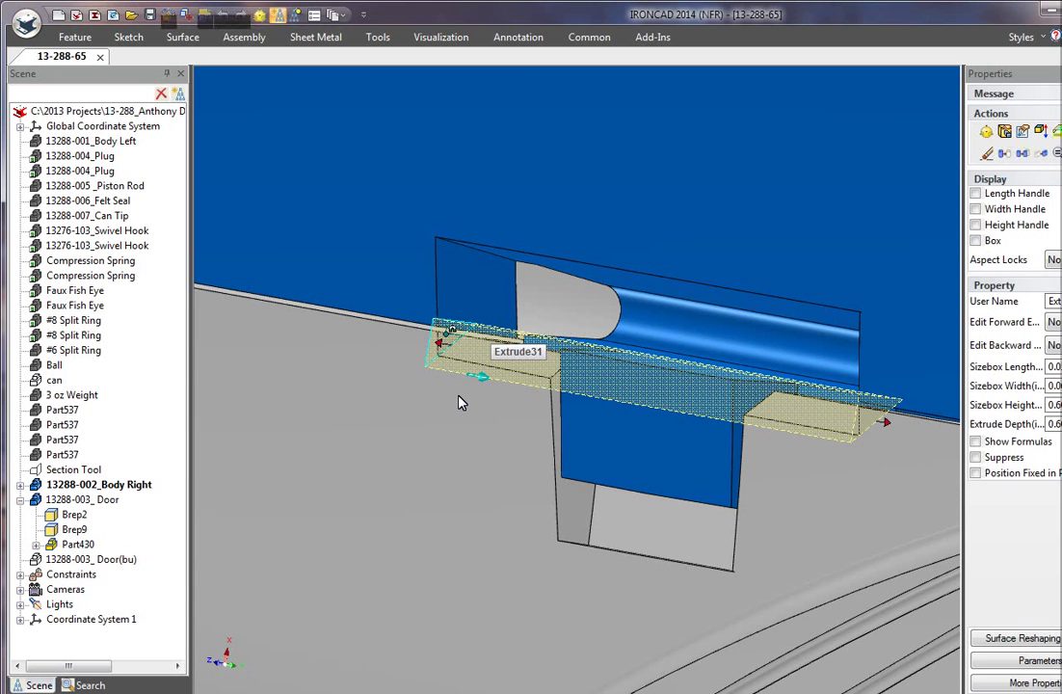
right_click(468, 345)
click(526, 385)
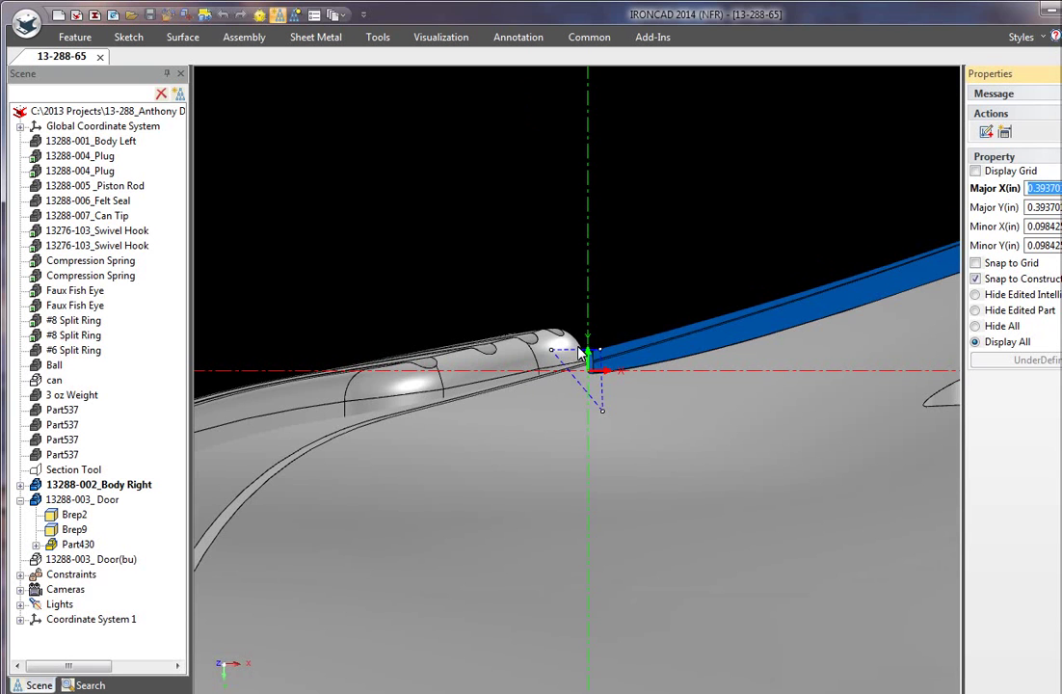
scroll(576, 354, up, 2)
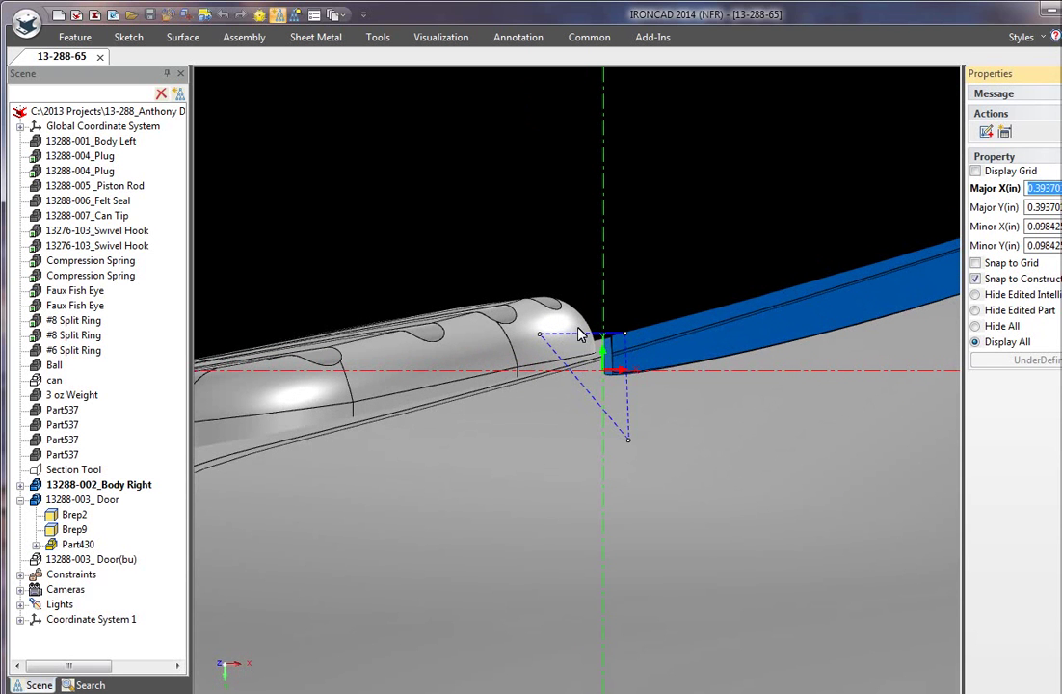
click(590, 395)
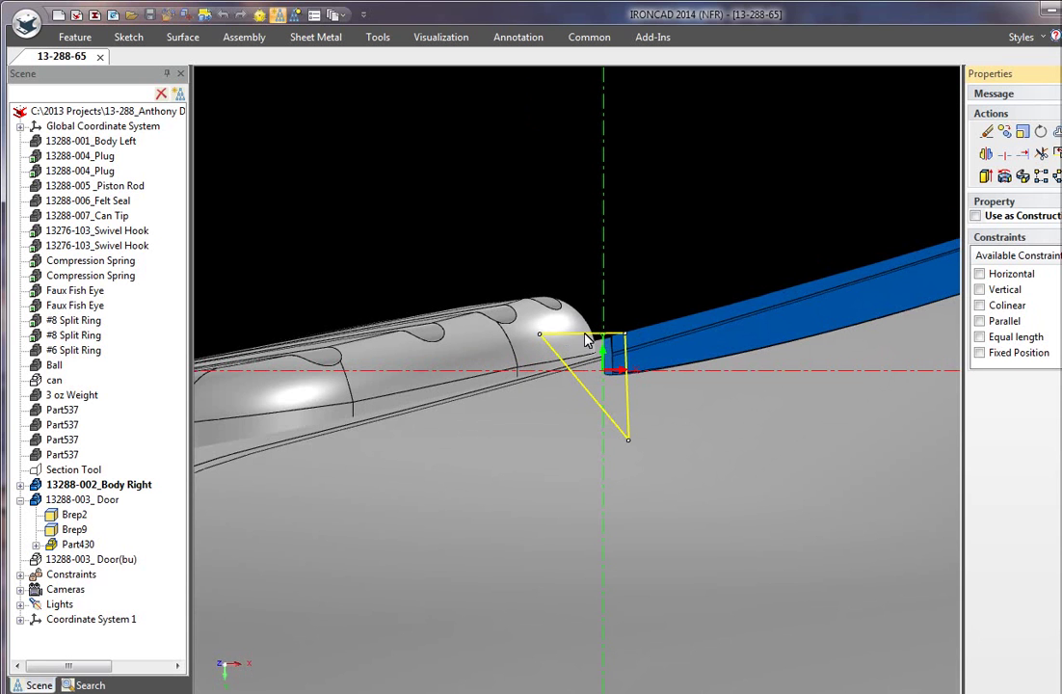
Step: Create a solid extrude from the selected triangular profile, removing material from 13288-003_ Door over a distance of 1.968504 in
scroll(536, 406, up, 6)
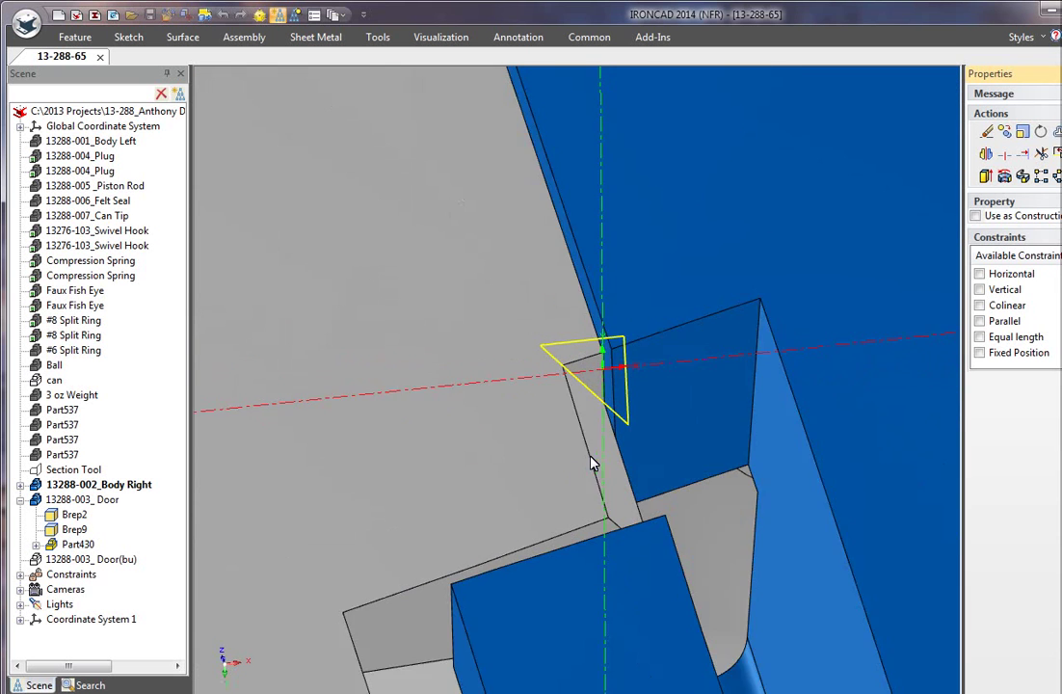
middle_drag(538, 476, 593, 463)
scroll(619, 412, up, 2)
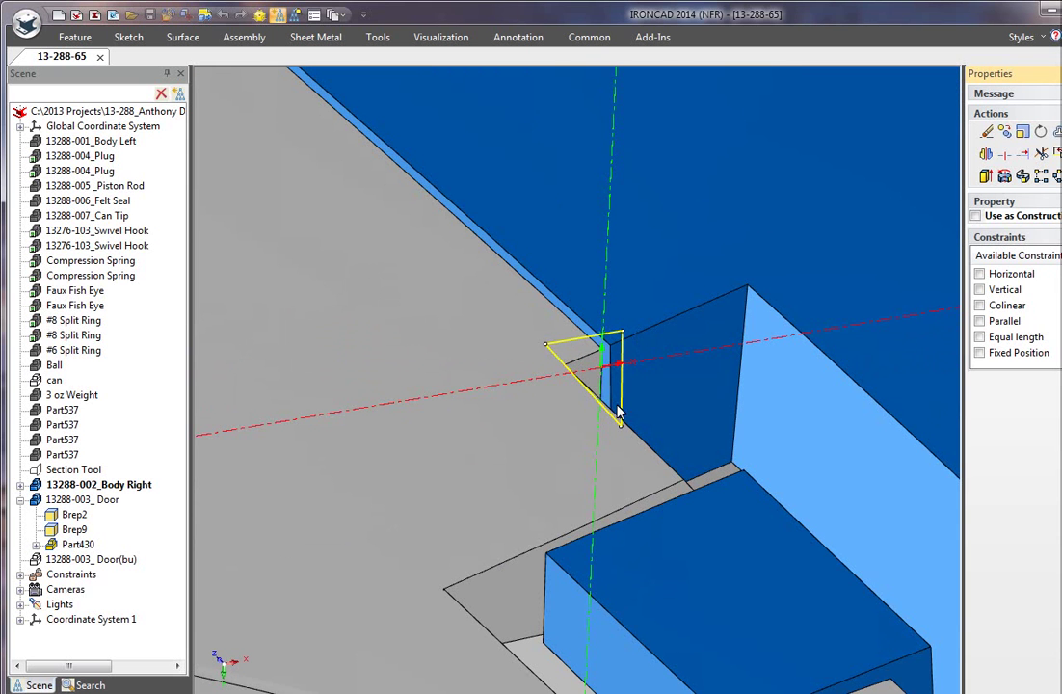
right_click(573, 343)
mouse_move(648, 471)
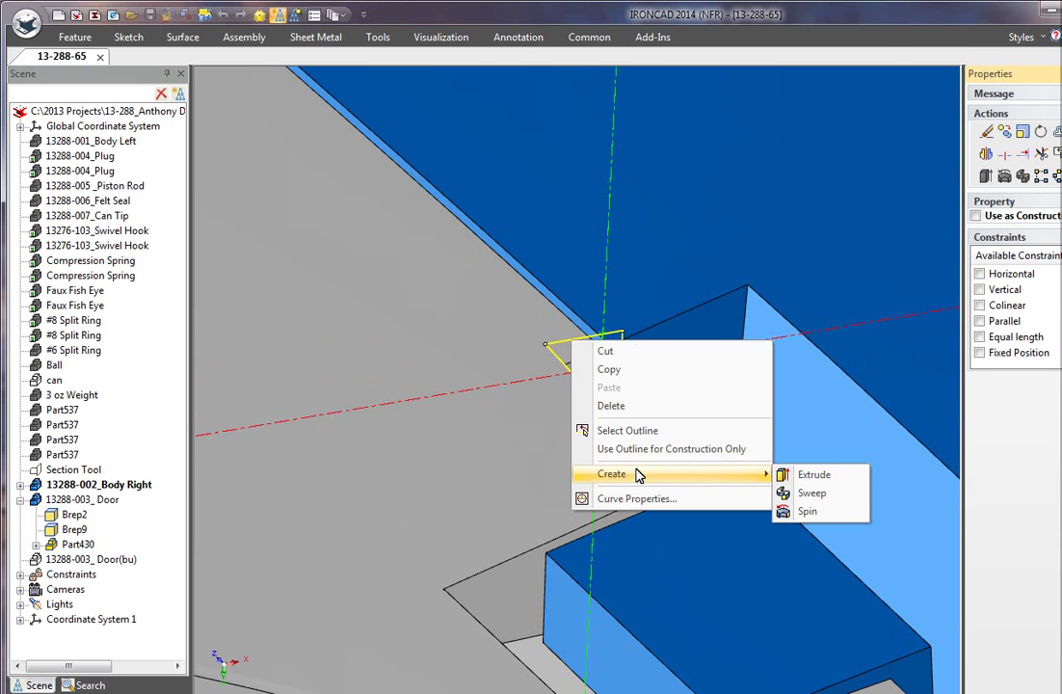
click(806, 476)
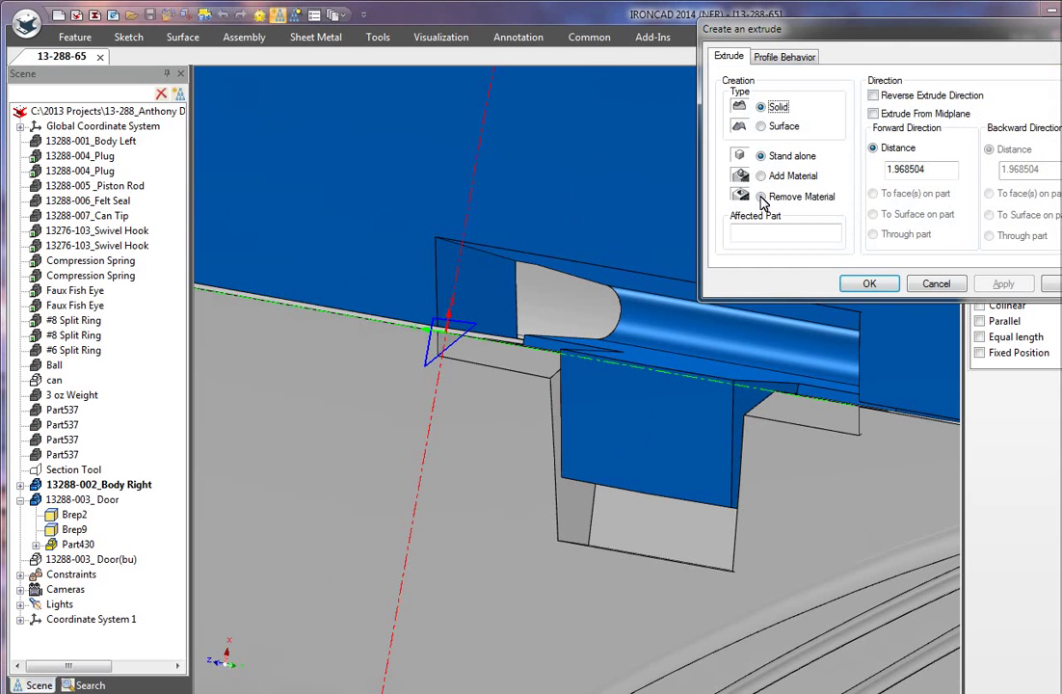
click(762, 198)
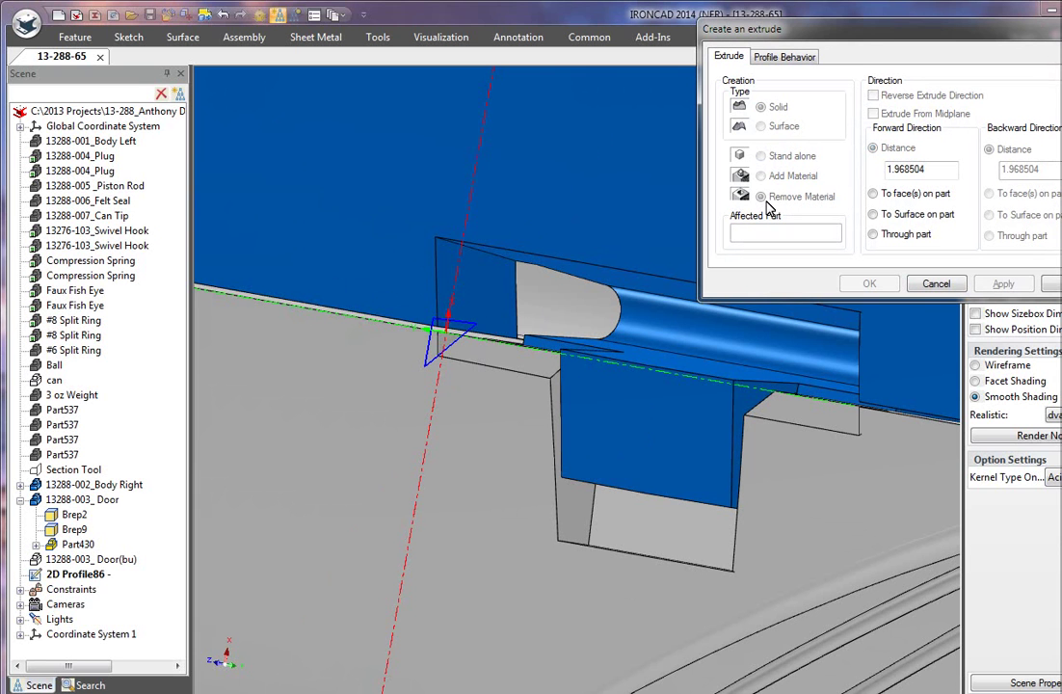
click(566, 241)
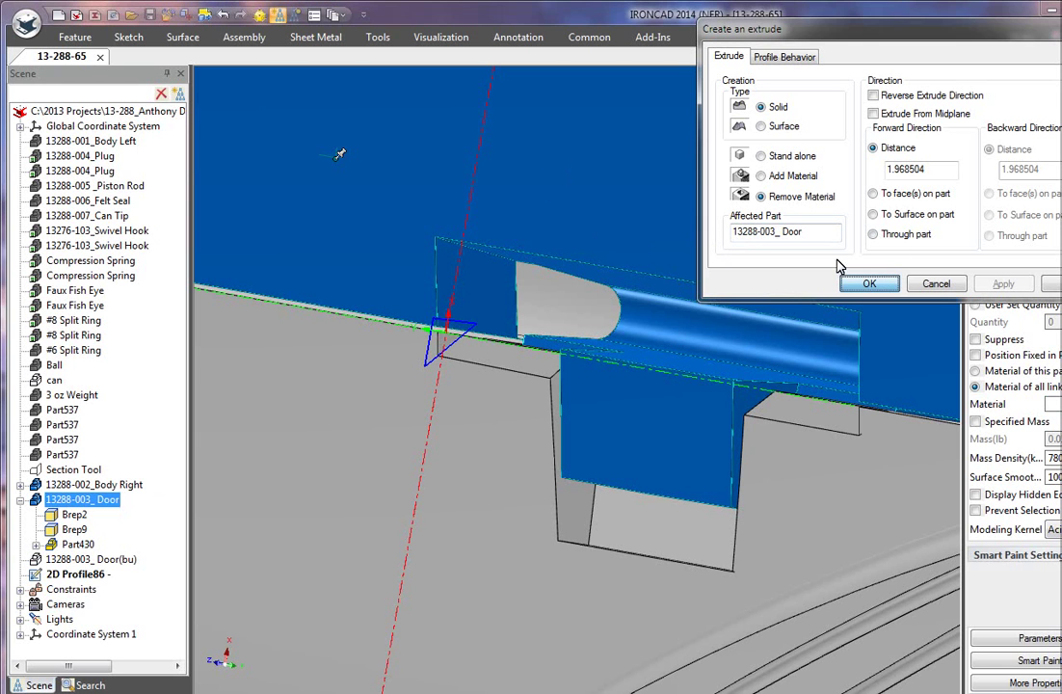
click(862, 284)
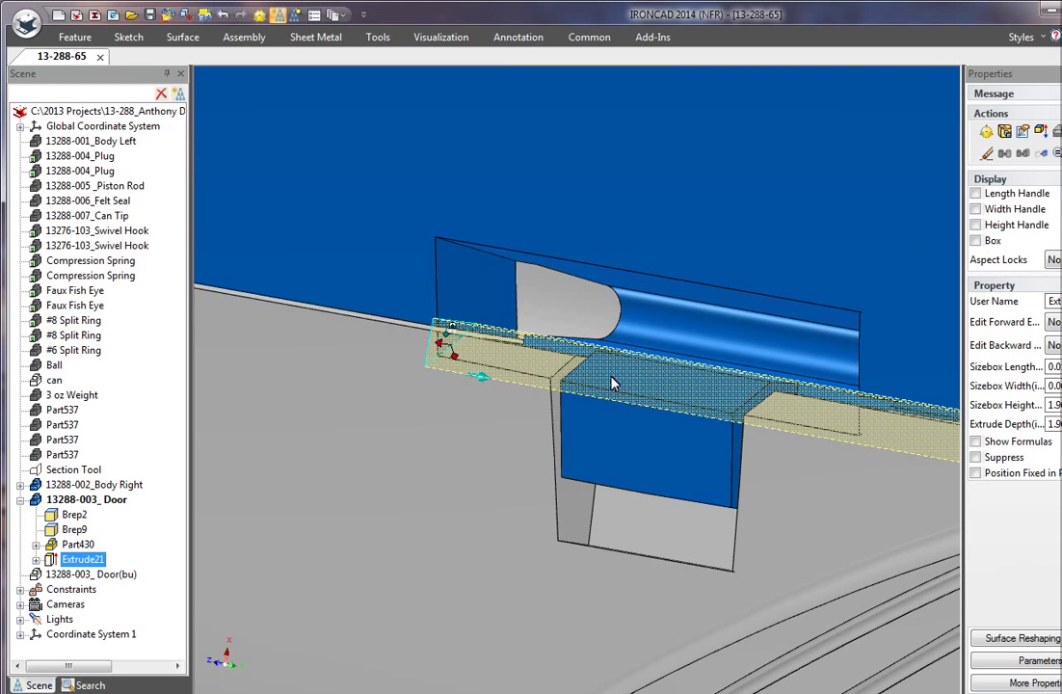
Step: Shorten the far end of the door's new extruded cut so it stops just past the latch tab
scroll(673, 403, down, 4)
middle_drag(673, 403, 884, 339)
drag(568, 403, 516, 405)
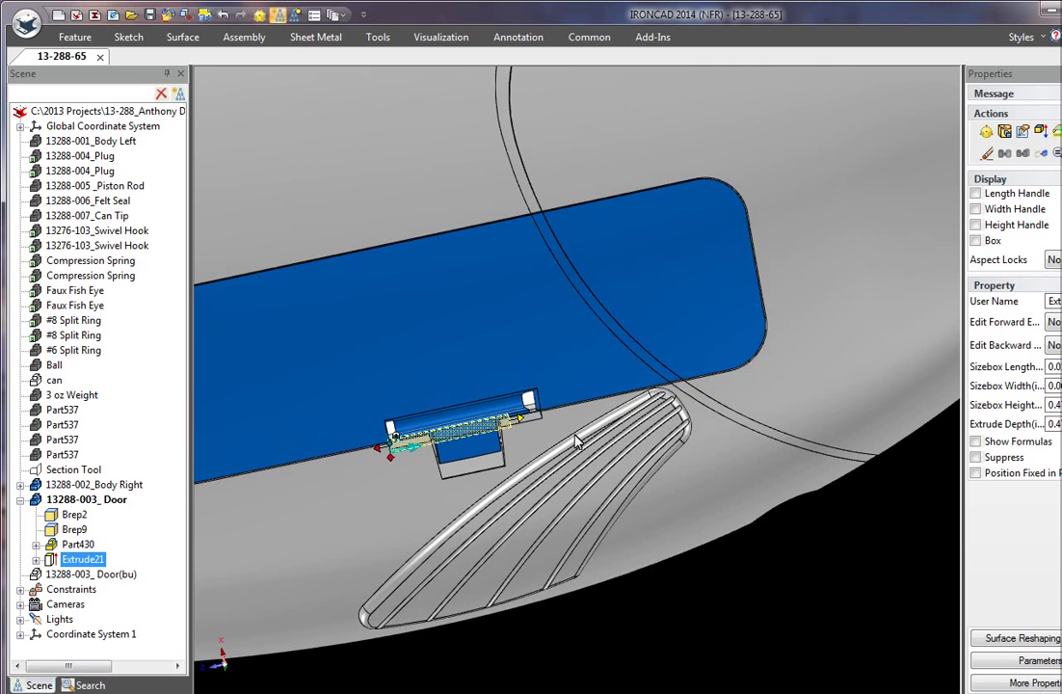
Step: Pull in the near end of the door's extruded cut to just outside the latch tab and deselect it
middle_drag(649, 490, 376, 251)
click(790, 641)
click(348, 238)
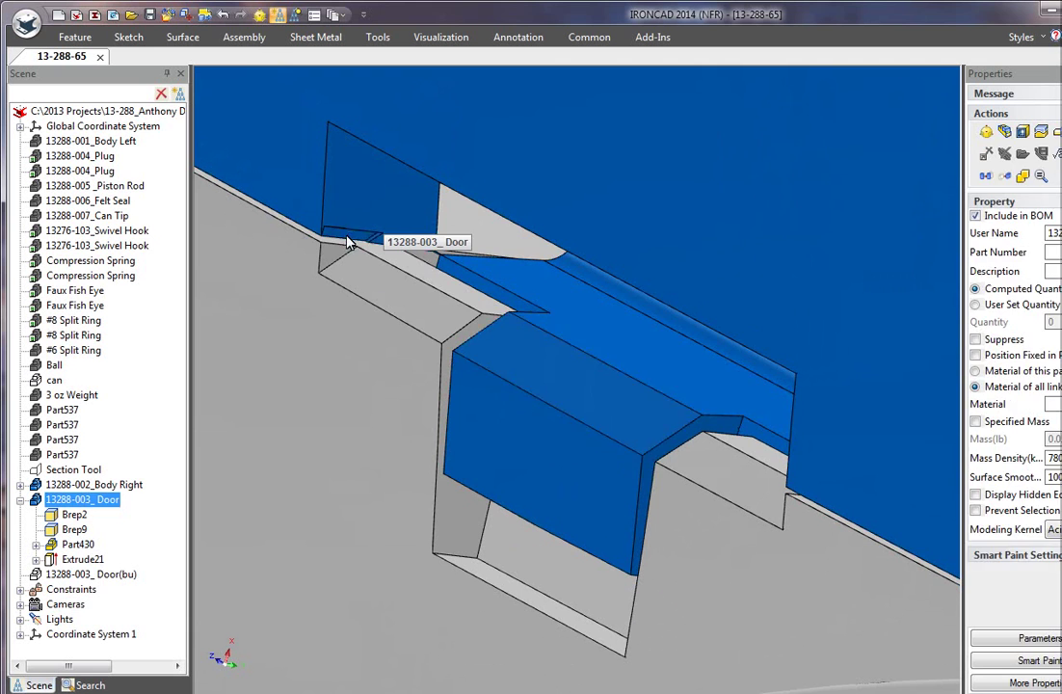
click(332, 257)
drag(333, 256, 413, 307)
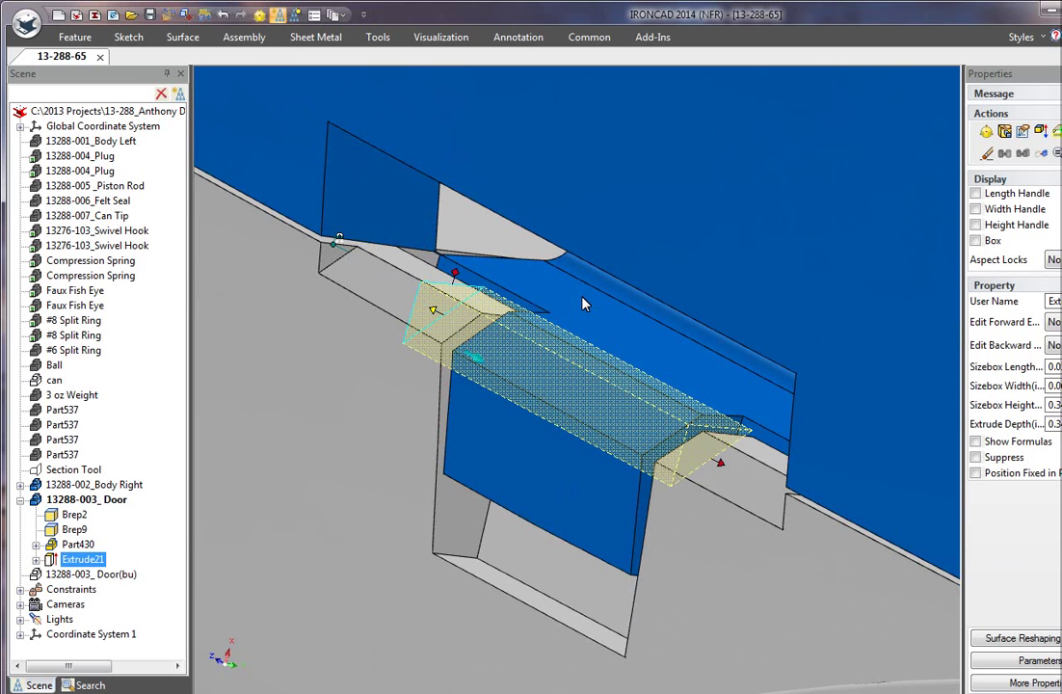
scroll(582, 305, down, 5)
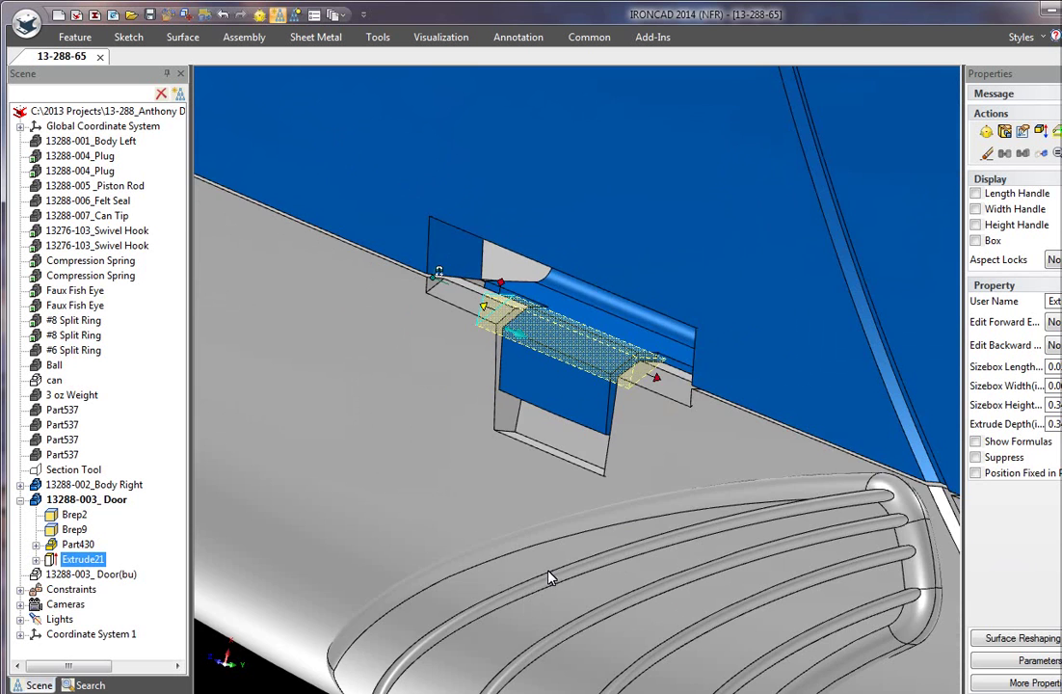
scroll(525, 607, down, 3)
click(379, 634)
scroll(617, 378, up, 3)
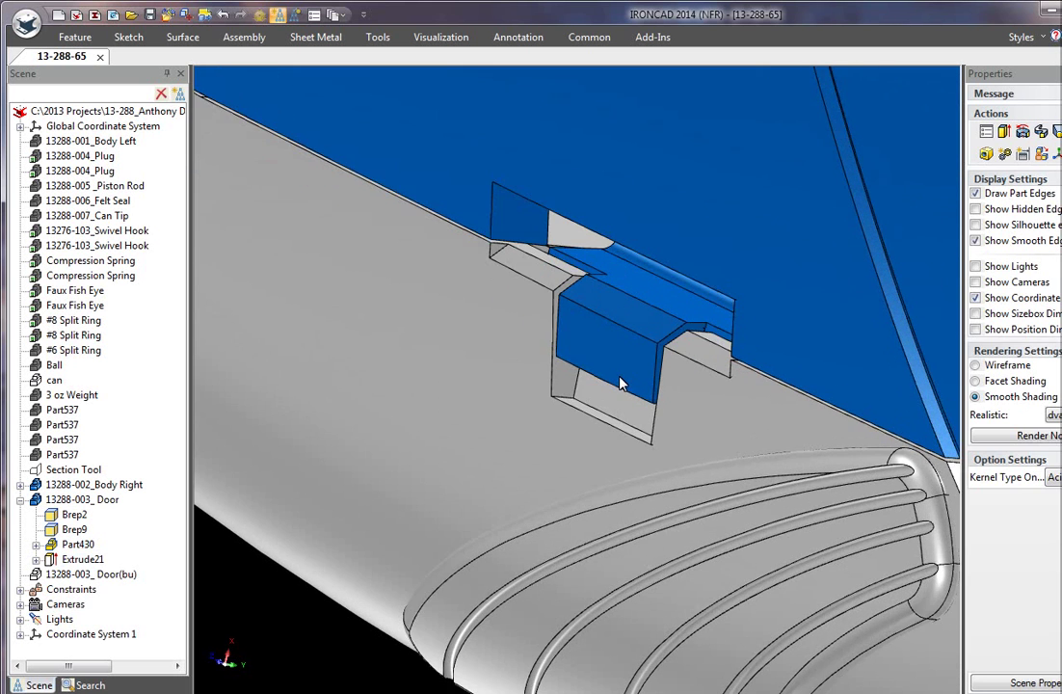
middle_drag(615, 376, 507, 338)
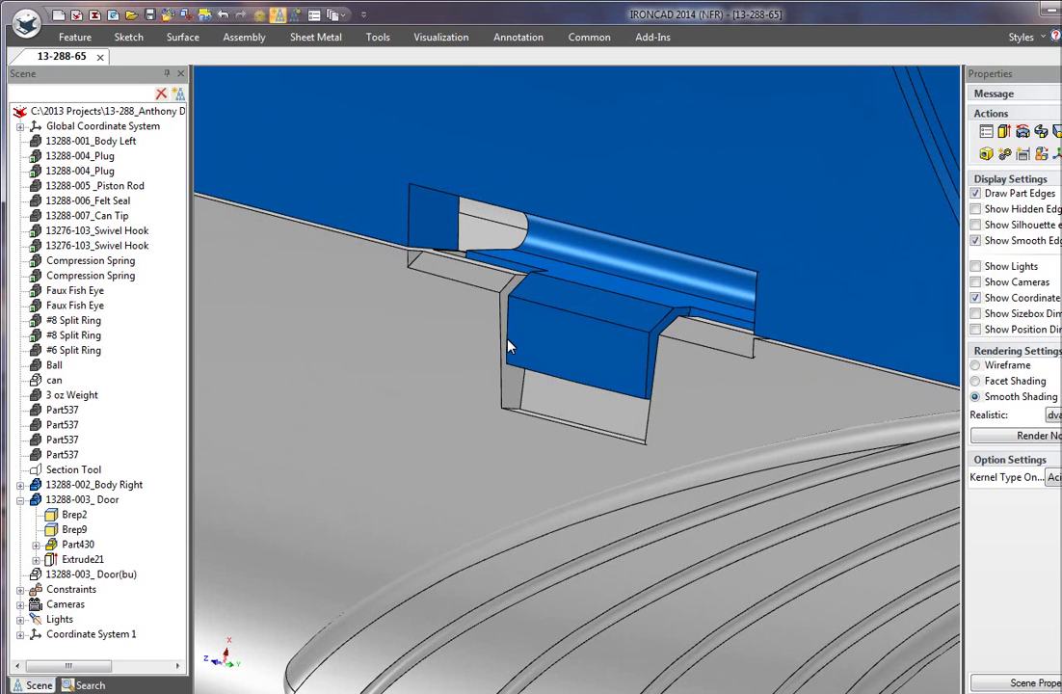